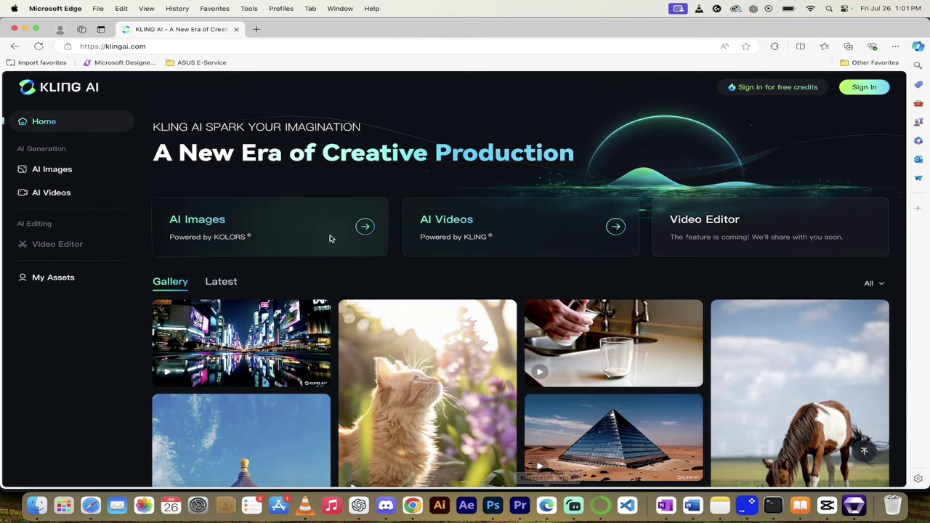
Dismiss the address suggestions and bring up the Chrome window showing the signed-in Kling AI home page
left_click(199, 51)
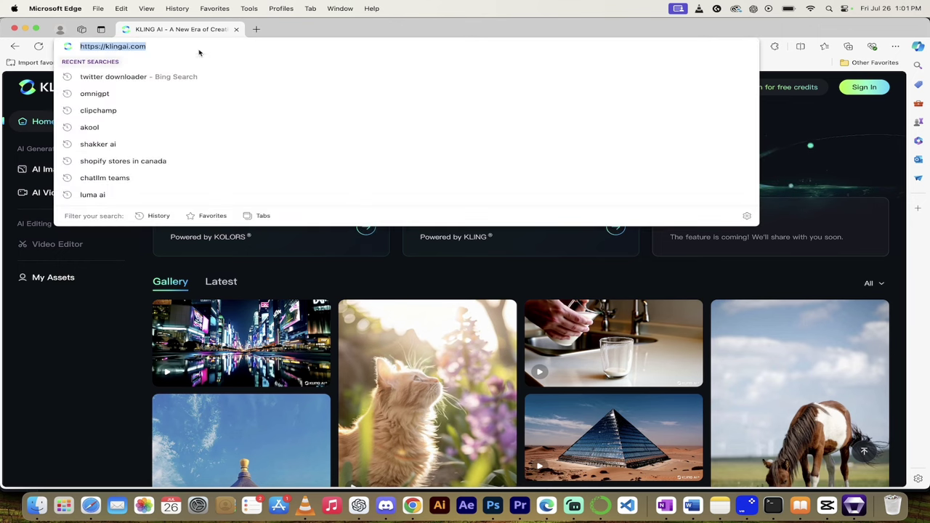
left_click(407, 269)
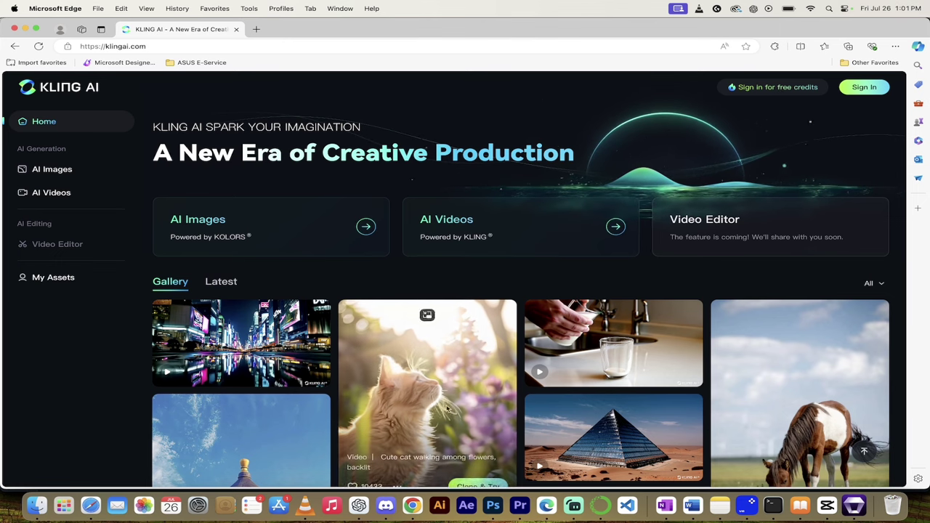
scroll(397, 466, "down", 1)
left_click(412, 506)
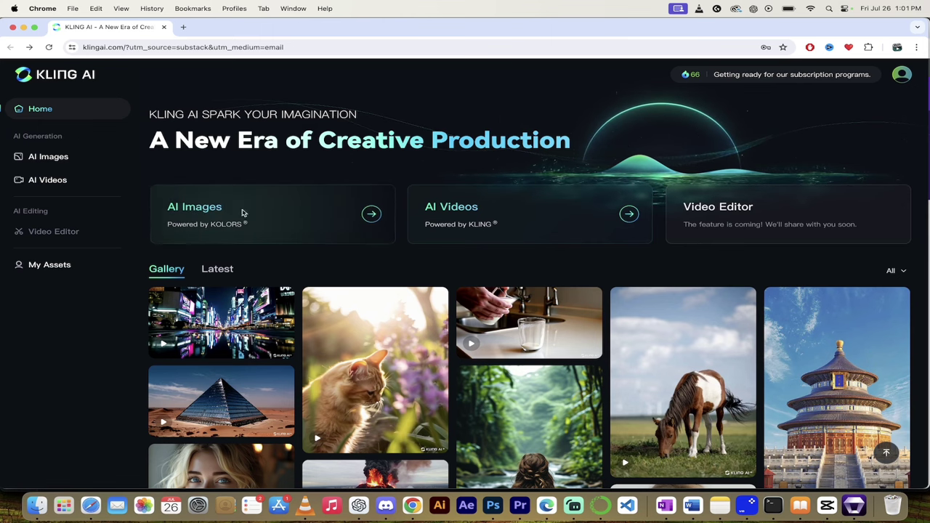
Open the AI Videos card to reach the Text to Video creative space
scroll(378, 208, "down", 1)
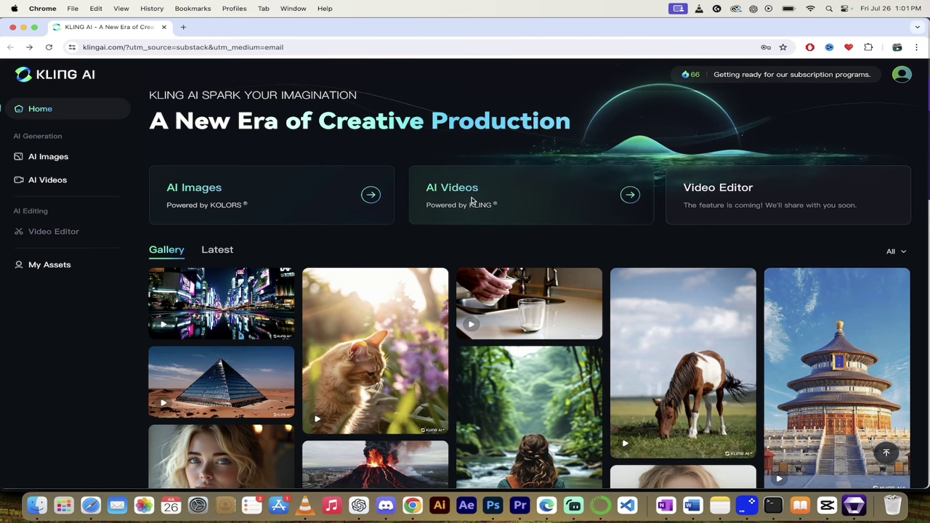
left_click(462, 204)
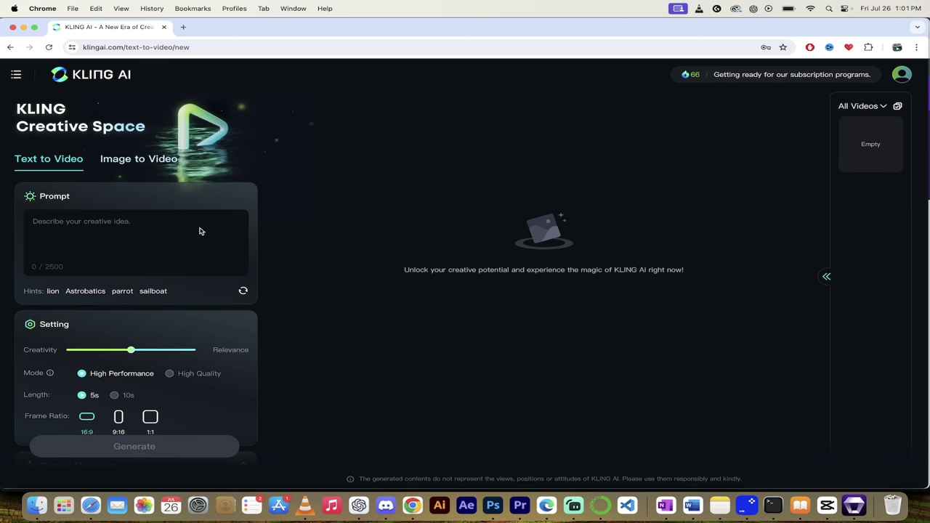
Enter the prompt 'French bulldog flying to the moon in a rocket ship with a purple hat on.'
left_click(107, 226)
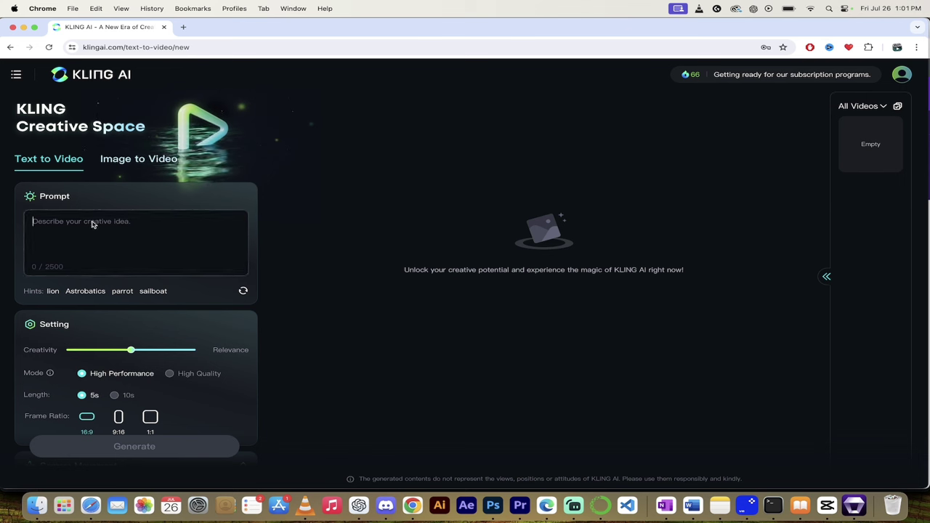
type("French bulldog ")
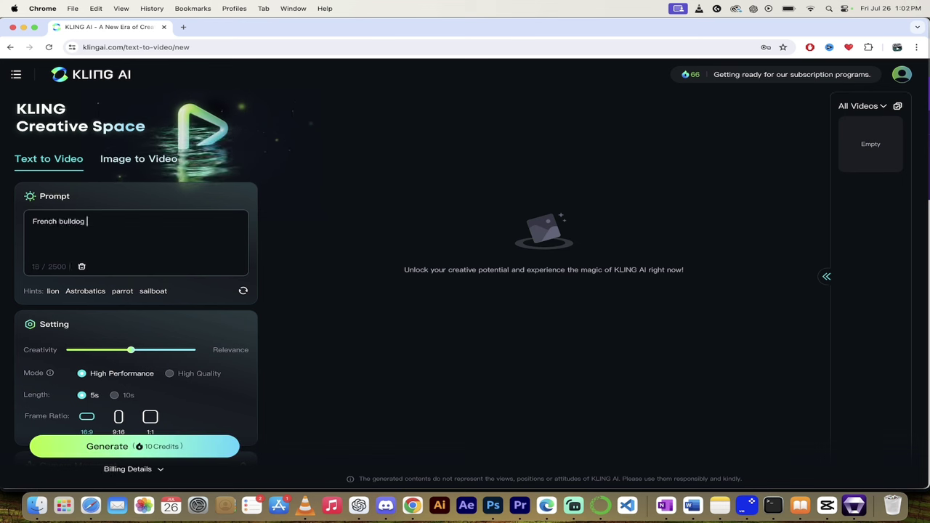
type("flyin")
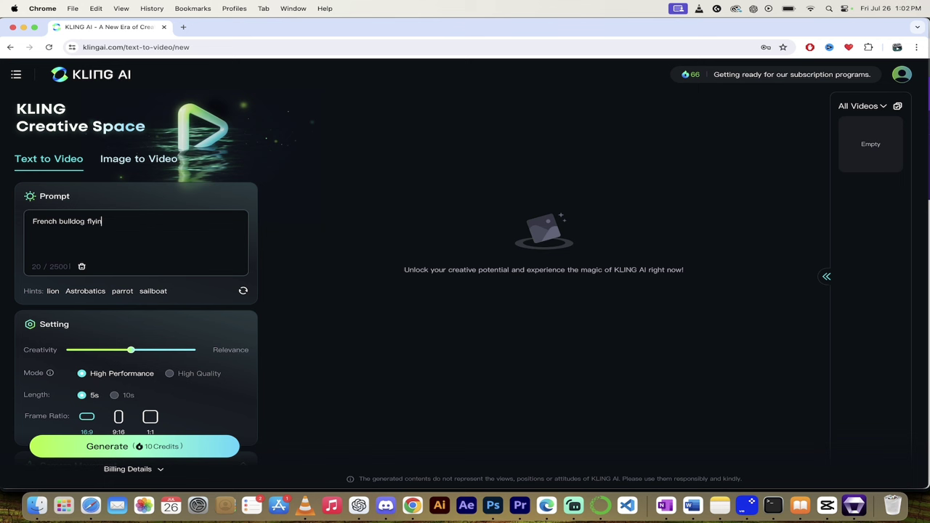
type("g to the moon in a rocket")
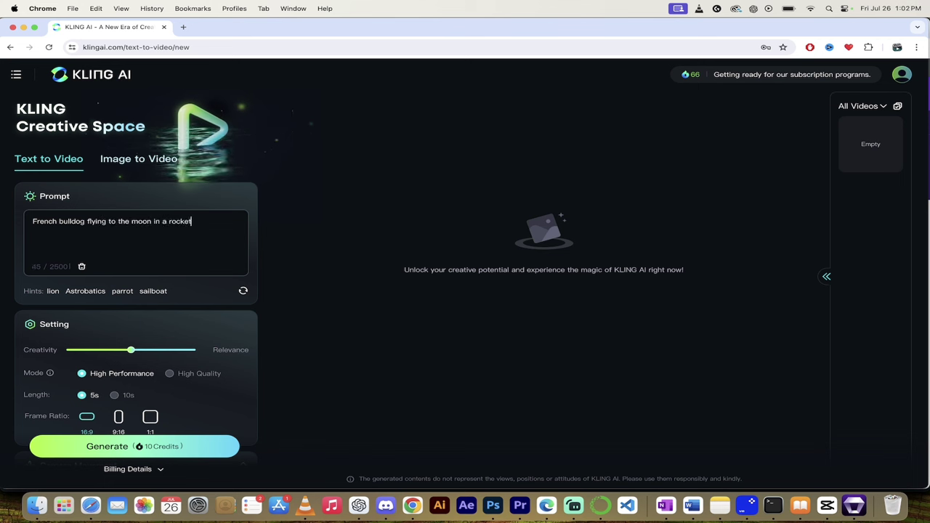
type(" ship witih a pin")
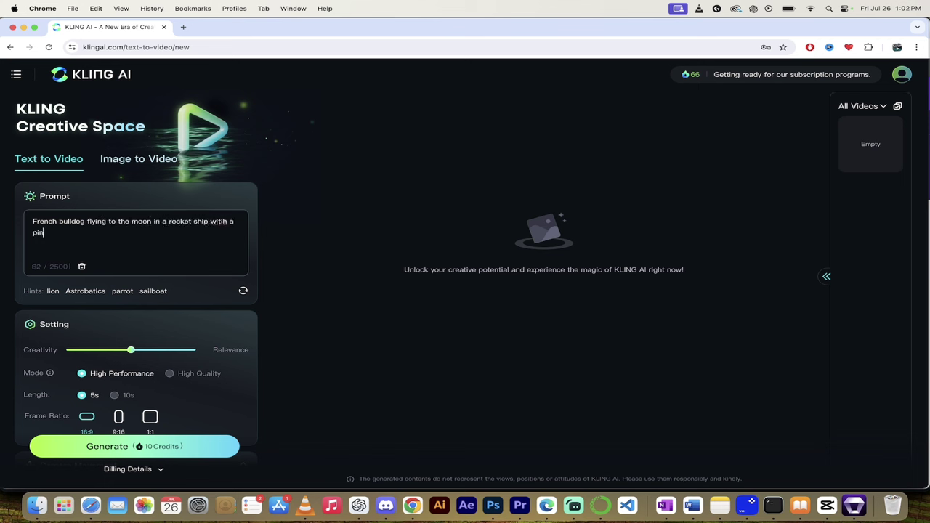
key("BackSpace")
key("BackSpace")
key("BackSpace")
key("BackSpace")
key("BackSpace")
key("BackSpace")
key("BackSpace")
key("BackSpace")
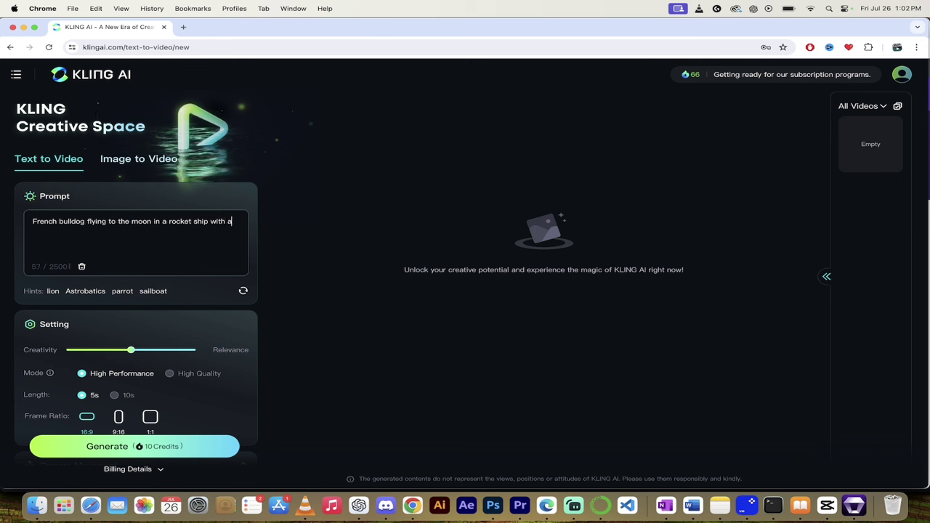
type("h a purple hat on.")
scroll(172, 323, "down", 2)
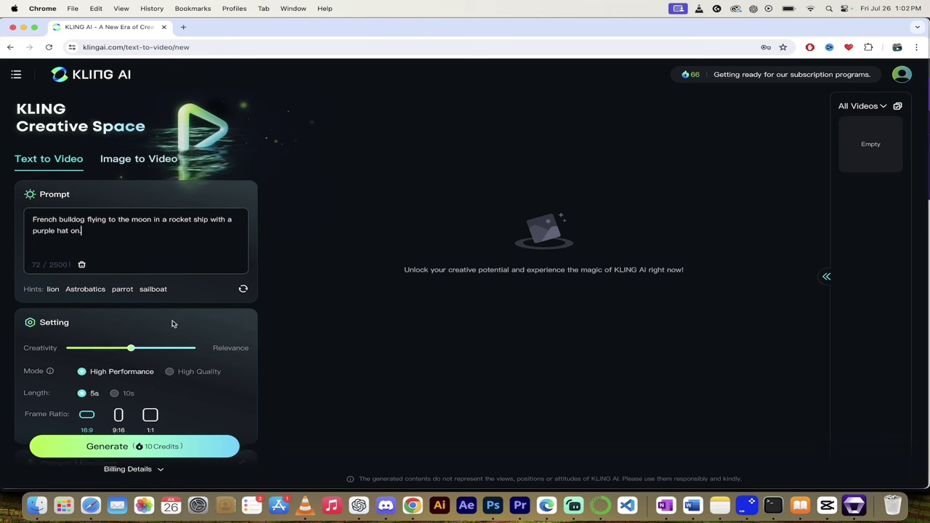
Set Creativity to about 0.15, keeping 5s length and 16:9 frame ratio
scroll(187, 299, "down", 2)
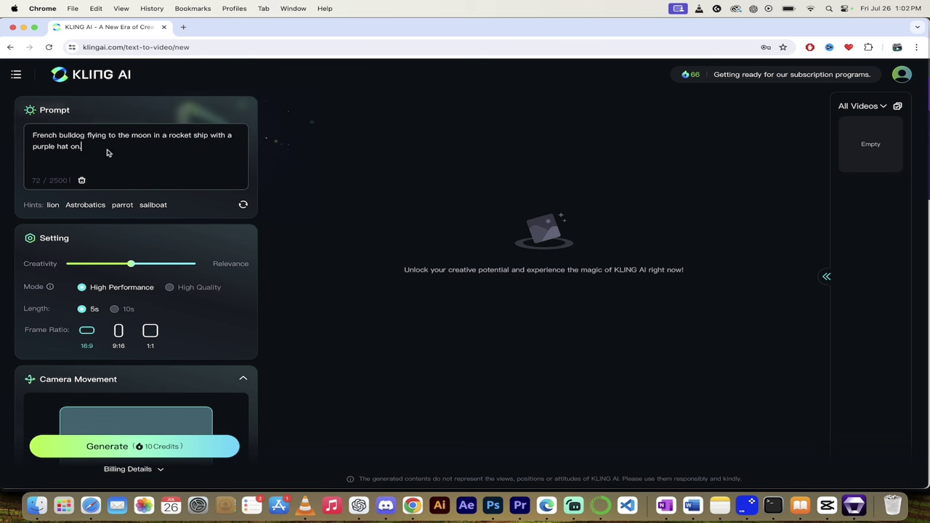
left_click(79, 264)
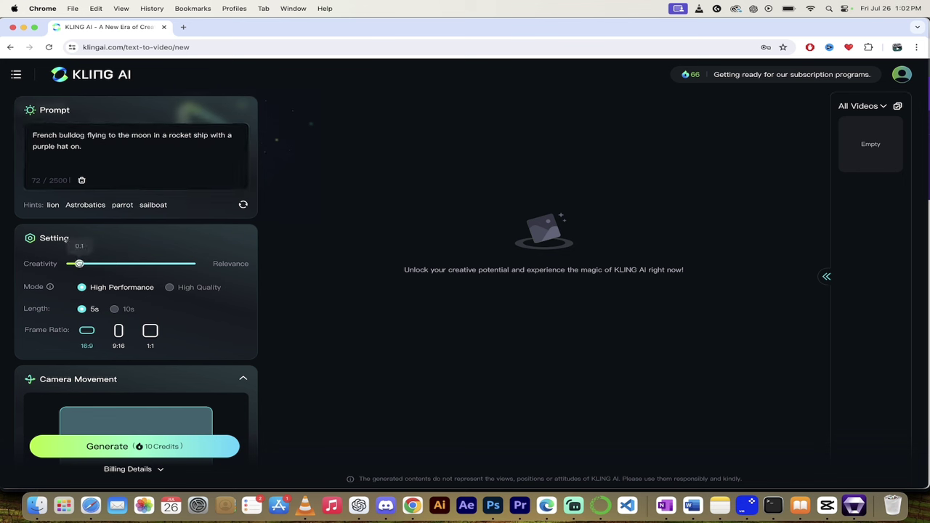
left_click_drag(79, 264, 85, 264)
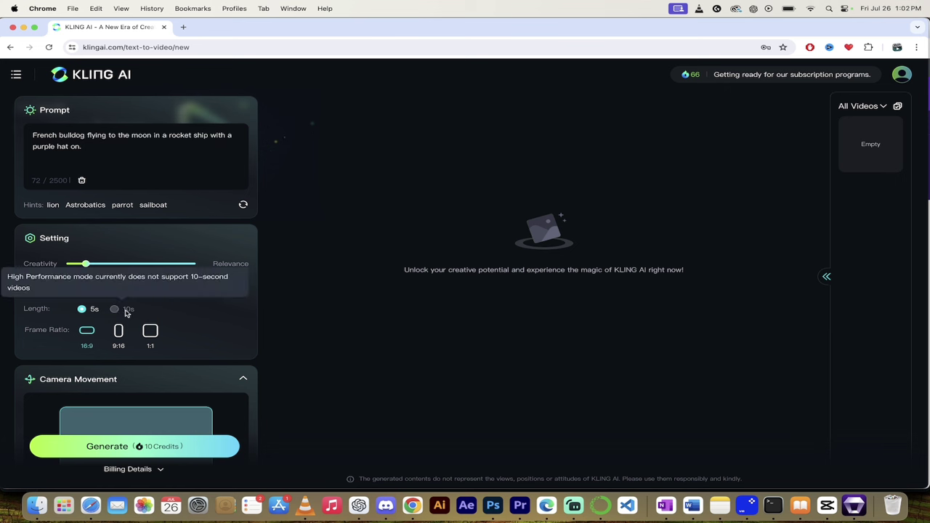
scroll(202, 349, "down", 3)
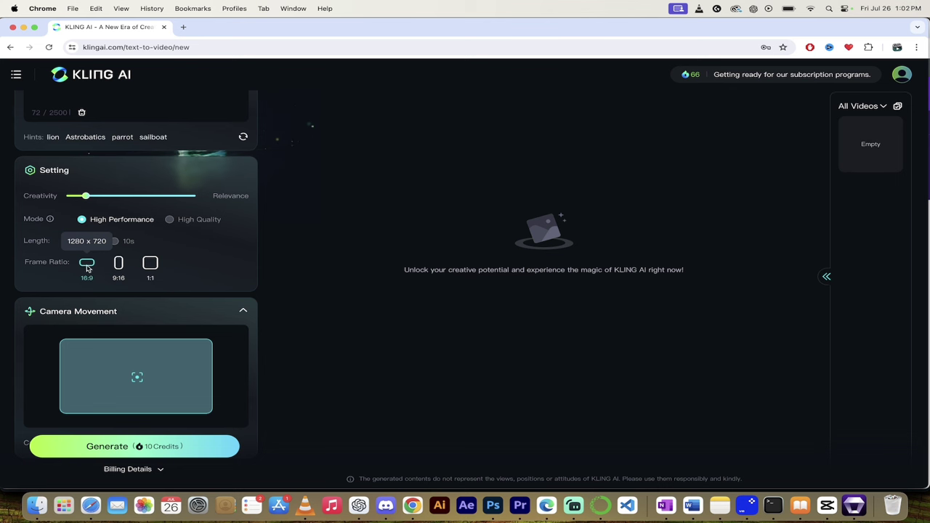
Set Camera Control to Zoom with a value of 3, then generate the video
scroll(218, 322, "down", 3)
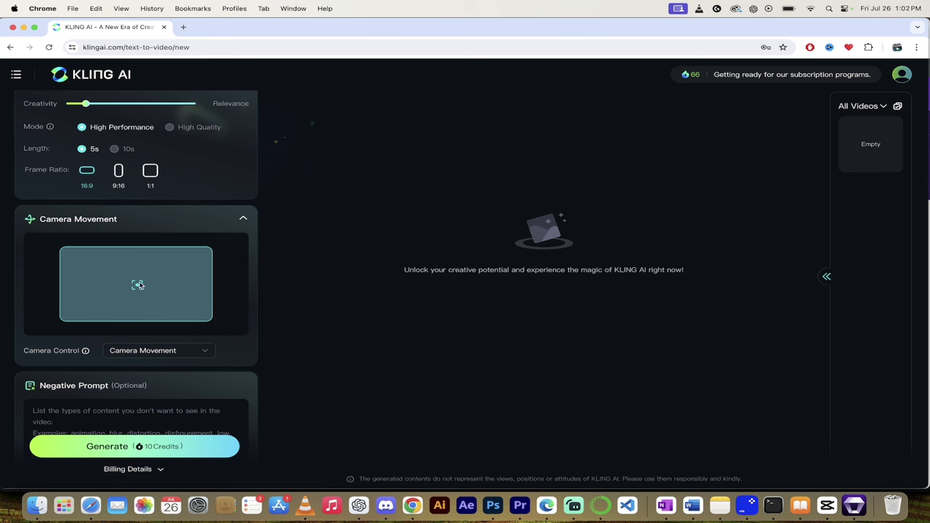
left_click(150, 353)
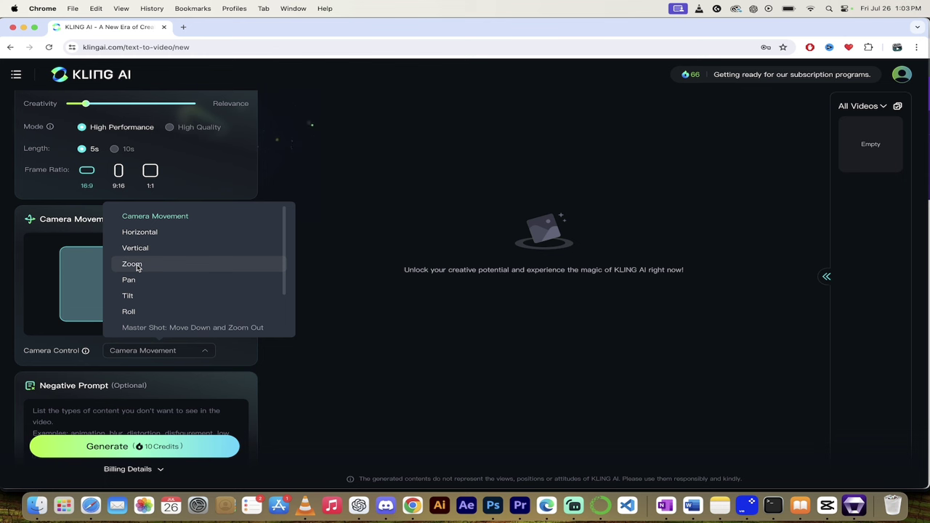
left_click(137, 266)
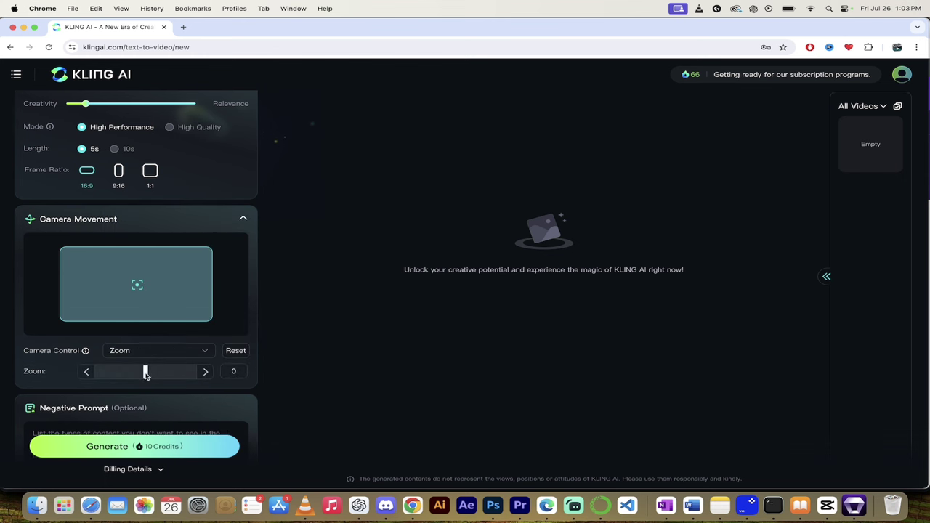
left_click_drag(145, 373, 161, 376)
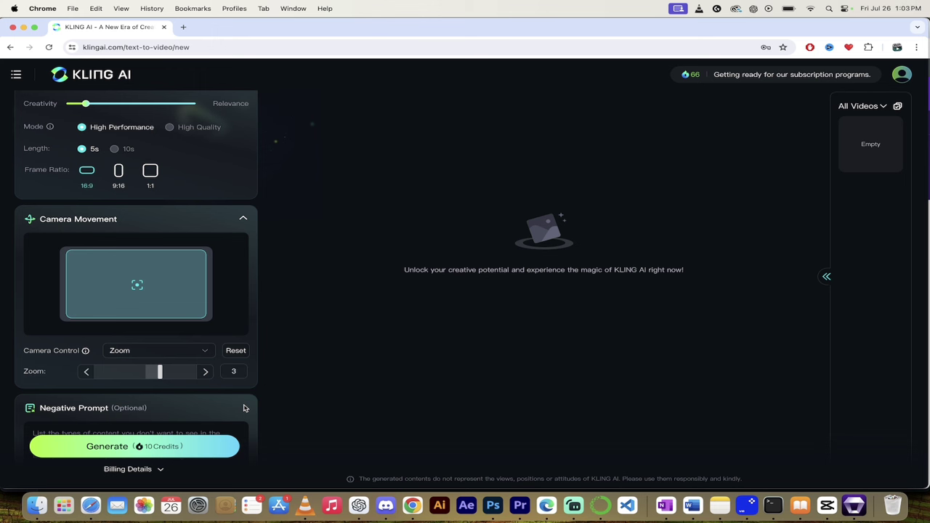
scroll(245, 408, "down", 3)
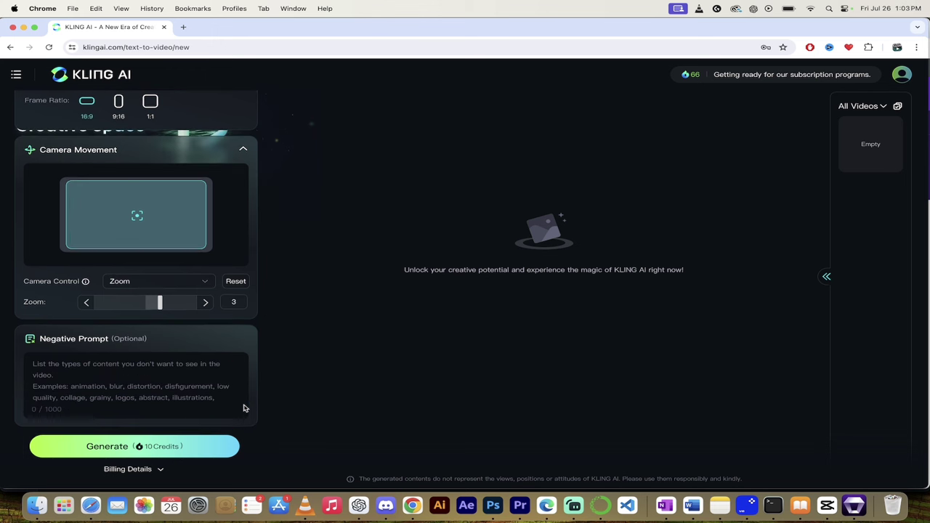
left_click(154, 449)
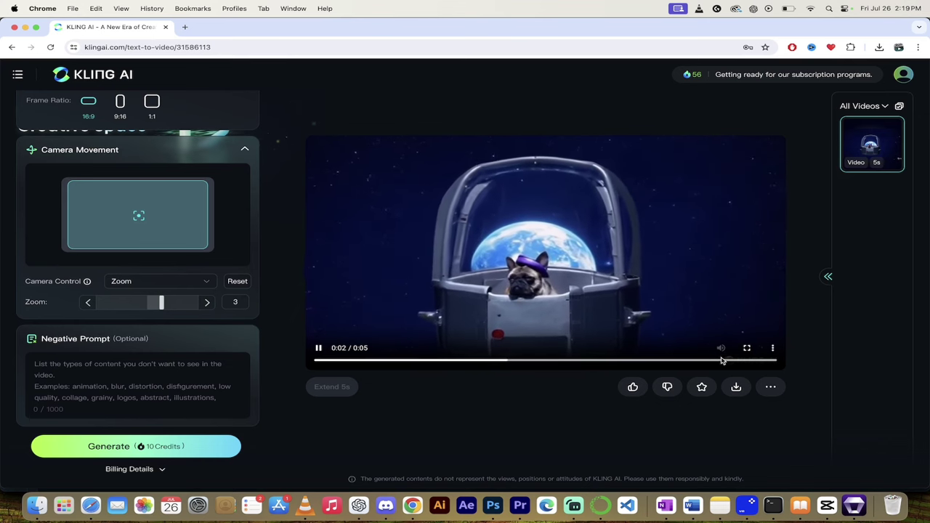
Play the finished 5-second bulldog rocket clip in fullscreen
left_click(746, 347)
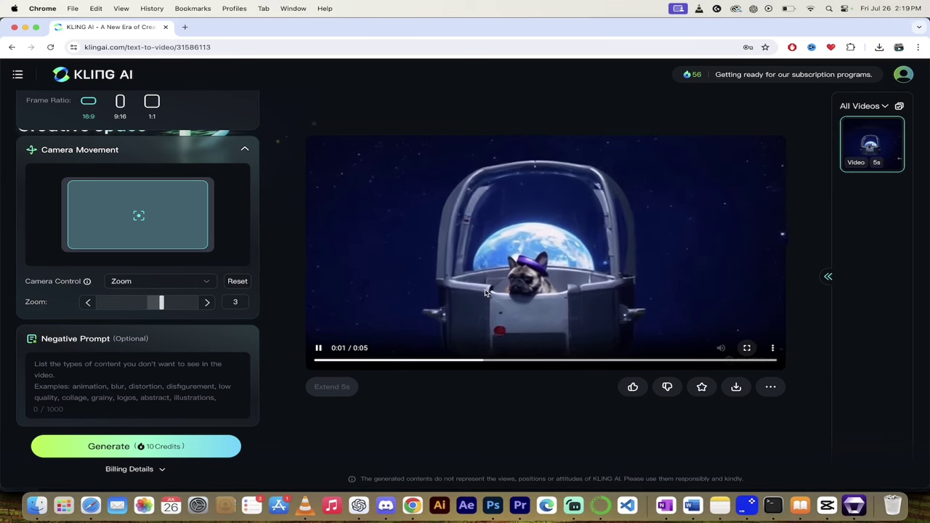
Download the finished 5-second bulldog rocket video
left_click(736, 389)
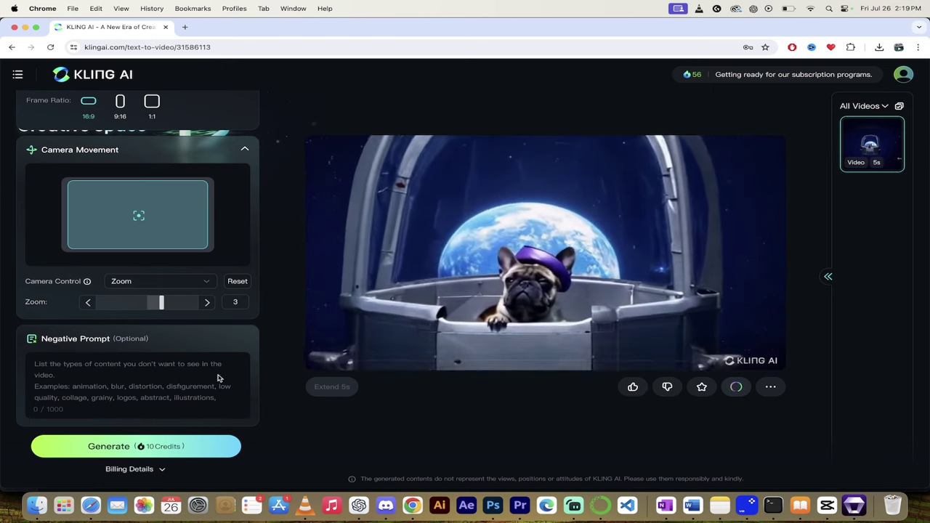
scroll(218, 379, "up", 1)
scroll(218, 379, "up", 5)
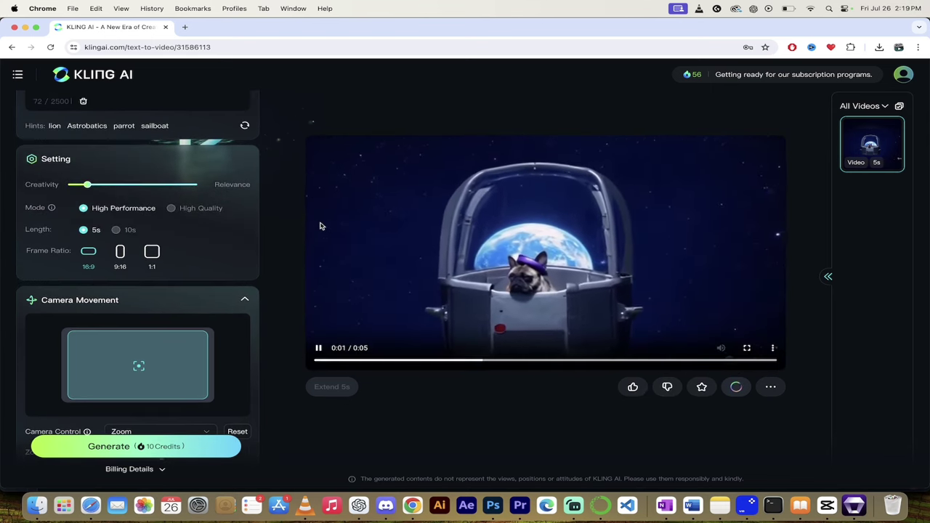